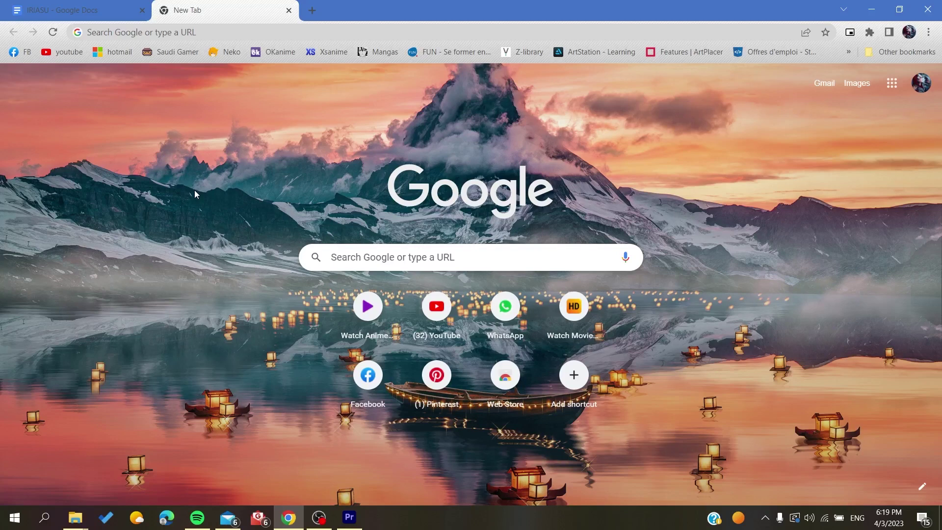
Open Google Calendar from the Google apps launcher in place of the New Tab page
{"action": "left_click", "coordinate": [922, 84]}
{"action": "left_click", "coordinate": [925, 86]}
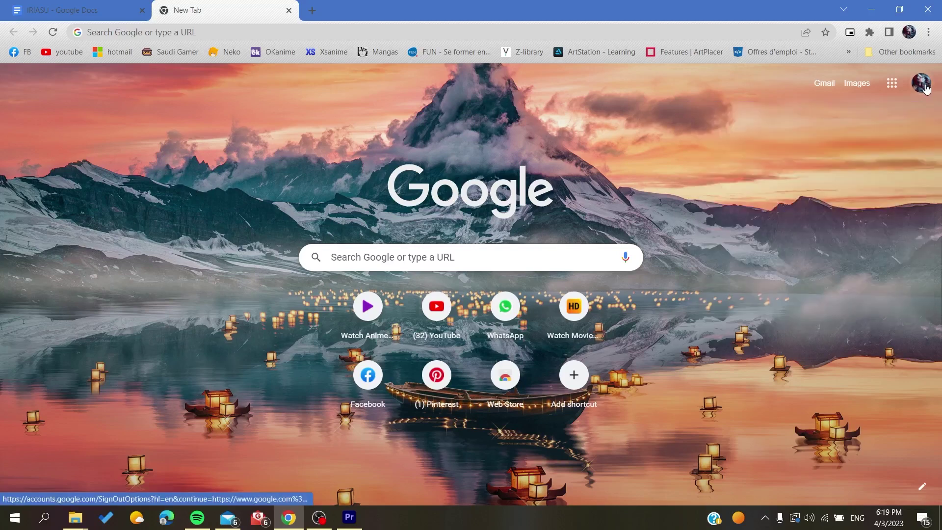
{"action": "left_click", "coordinate": [897, 88]}
{"action": "scroll", "coordinate": [852, 217], "scroll_direction": "down", "scroll_amount": 1}
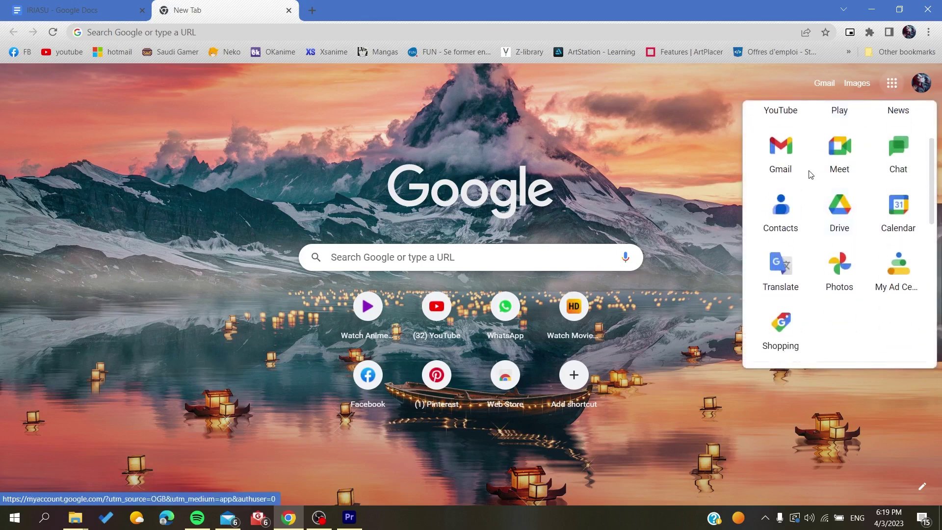
{"action": "scroll", "coordinate": [809, 172], "scroll_direction": "up", "scroll_amount": 3}
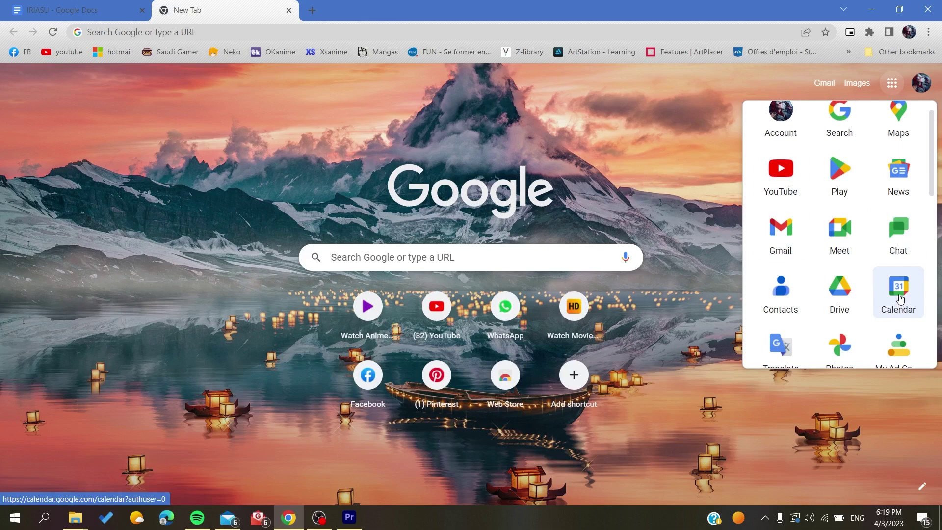
{"action": "left_click", "coordinate": [900, 298]}
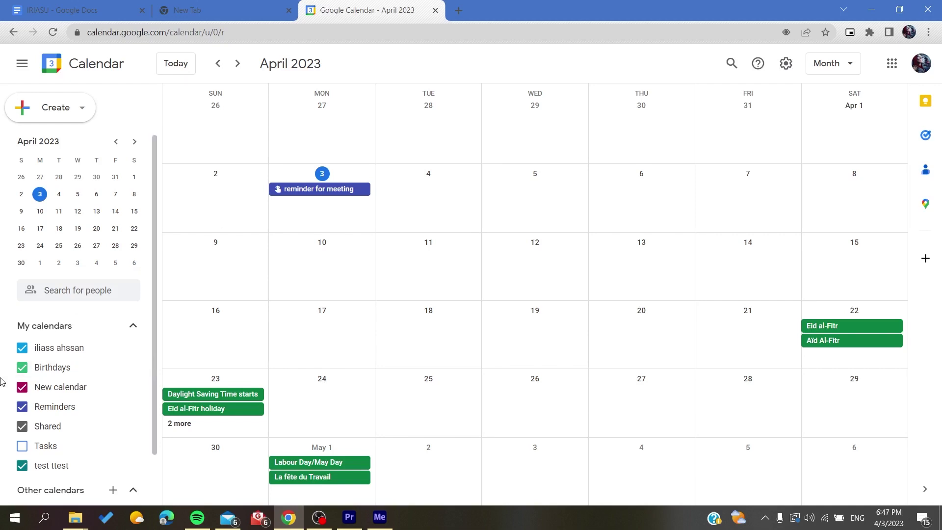
Show the April 2023 month view with the My calendars list expanded in the sidebar
{"action": "scroll", "coordinate": [3, 342], "scroll_direction": "down", "scroll_amount": 1}
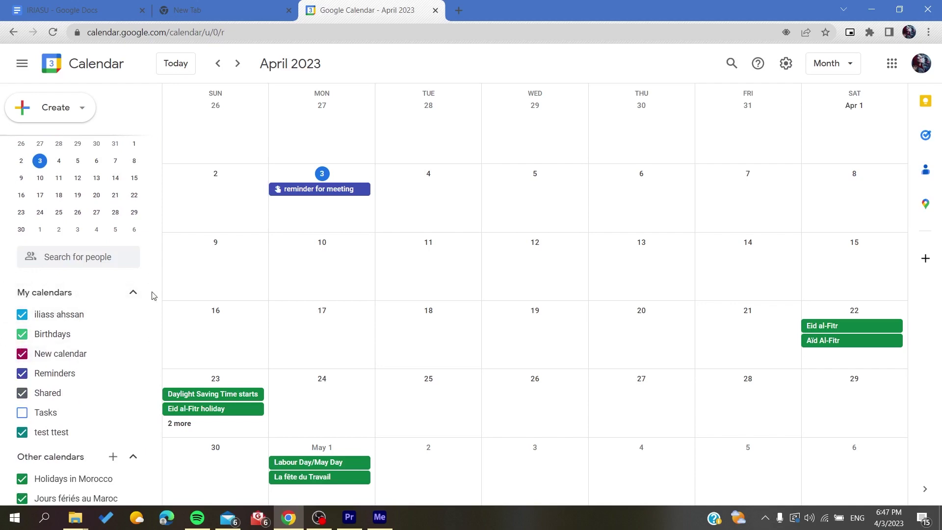
{"action": "scroll", "coordinate": [2, 421], "scroll_direction": "down", "scroll_amount": 1}
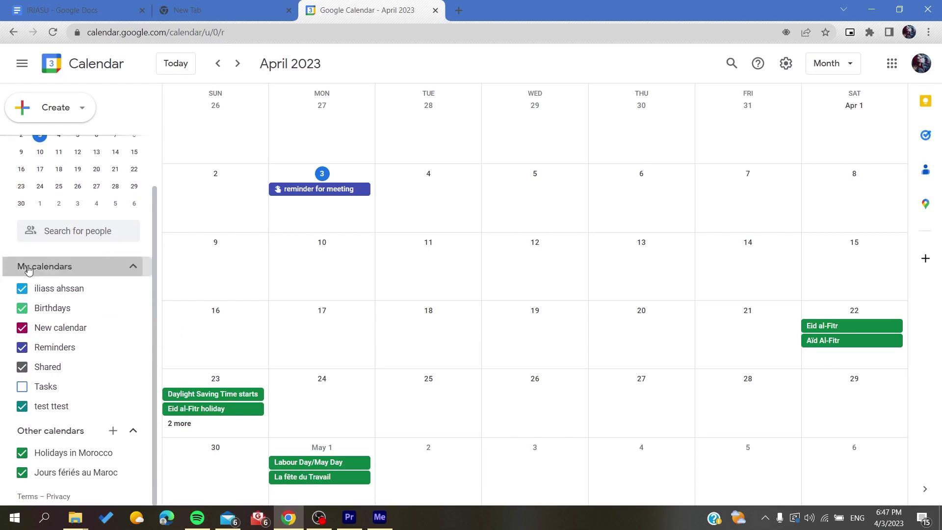
{"action": "left_click", "coordinate": [11, 267]}
{"action": "left_click", "coordinate": [43, 326]}
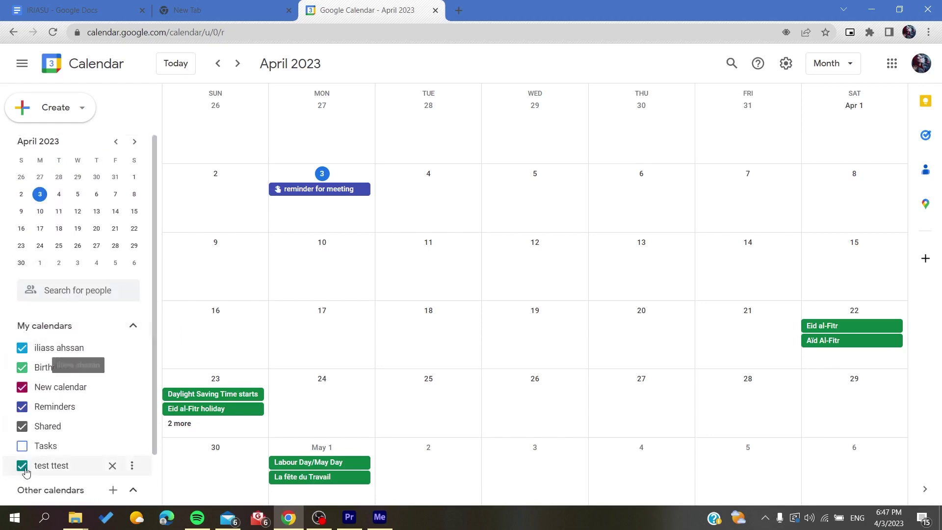
{"action": "scroll", "coordinate": [2, 414], "scroll_direction": "down", "scroll_amount": 2}
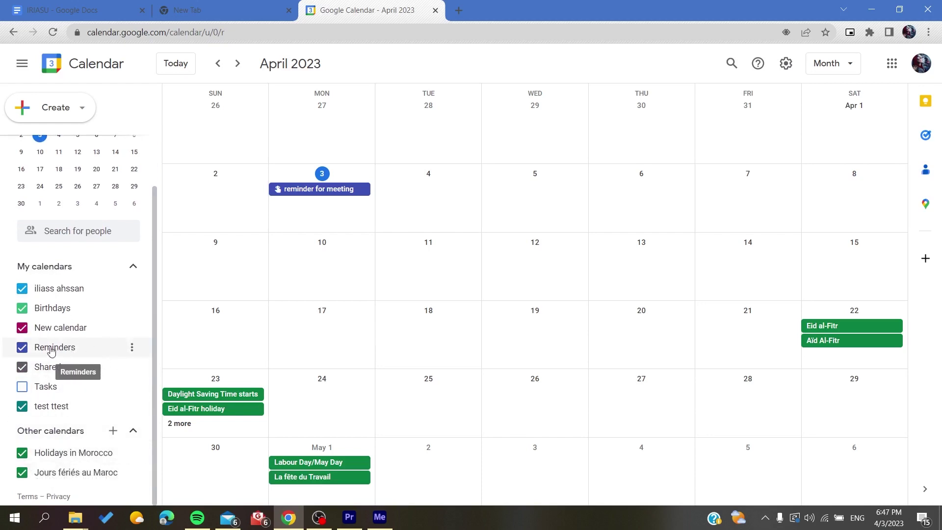
{"action": "left_click", "coordinate": [131, 348]}
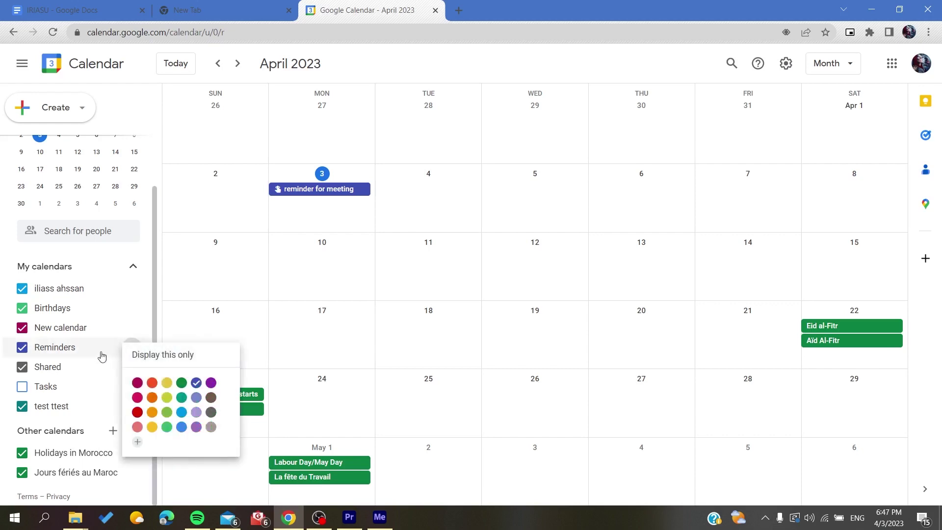
{"action": "left_click", "coordinate": [2, 349]}
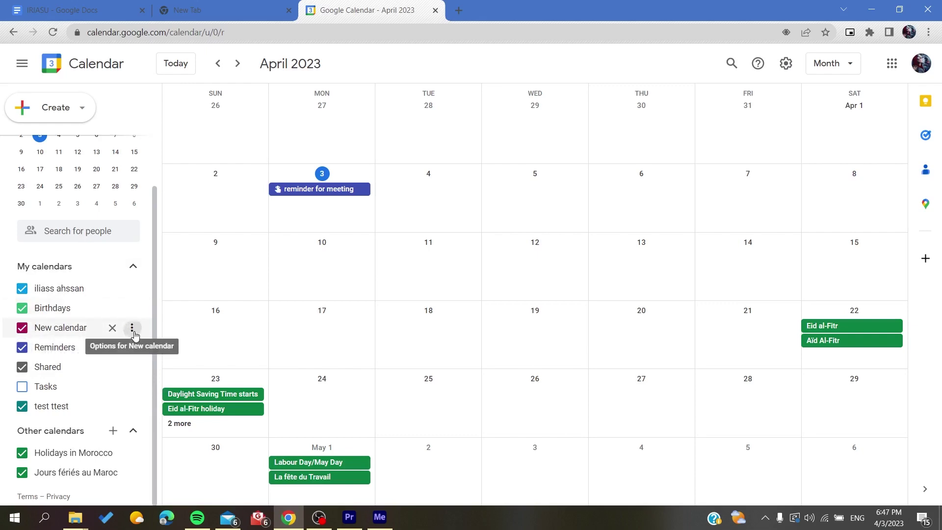
{"action": "left_click", "coordinate": [132, 329]}
{"action": "left_click", "coordinate": [111, 328]}
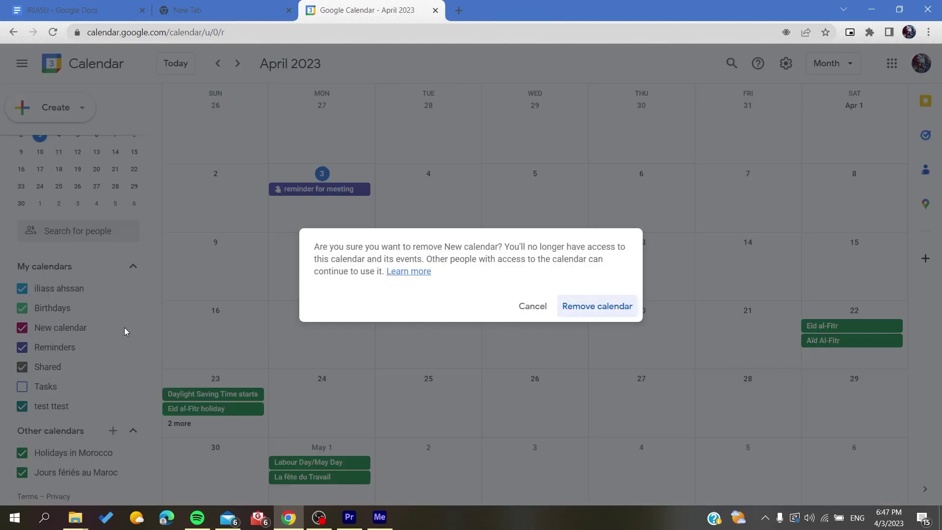
{"action": "left_click", "coordinate": [535, 308]}
{"action": "mouse_move", "coordinate": [130, 329]}
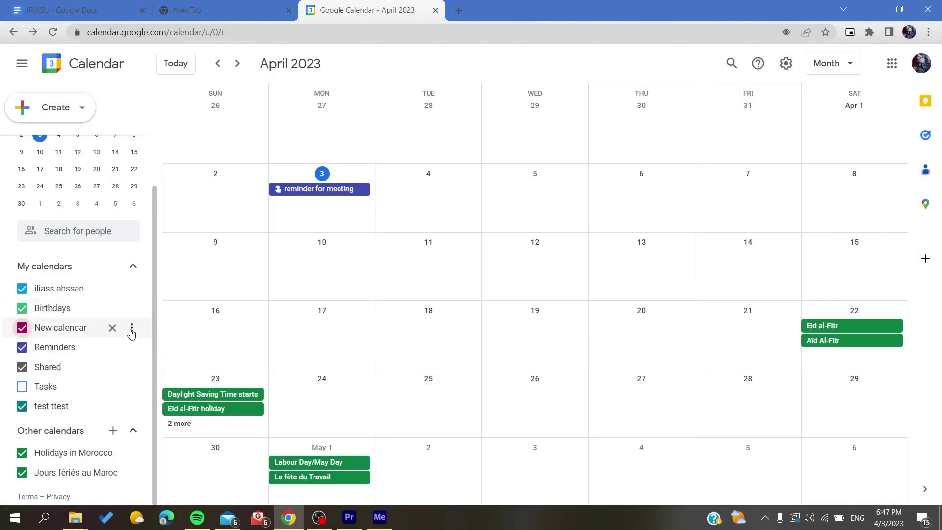
Open New calendar's Settings and sharing page and scroll to Share with specific people or groups
{"action": "left_click", "coordinate": [132, 330]}
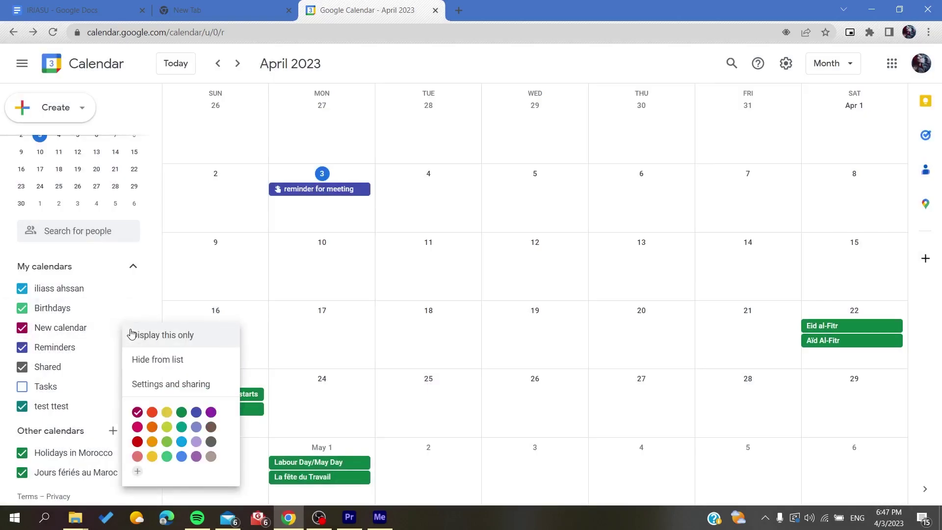
{"action": "left_click", "coordinate": [155, 387]}
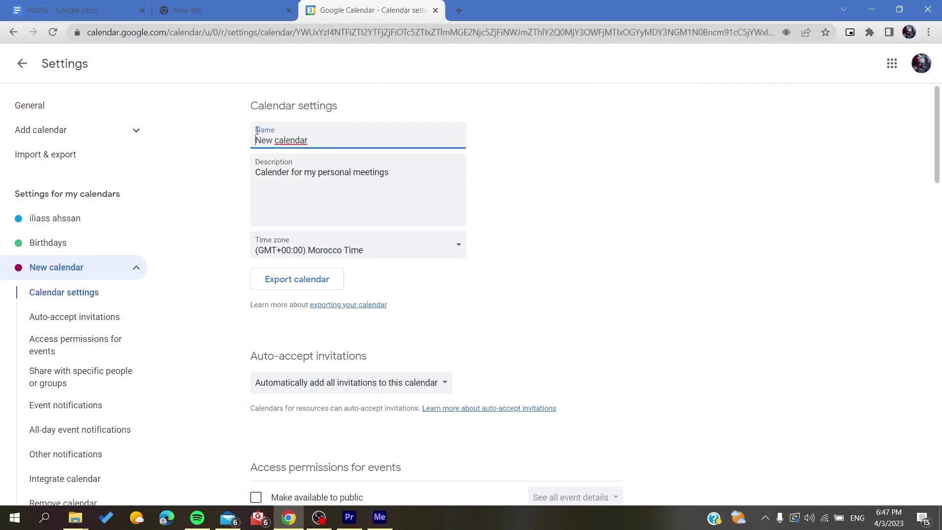
{"action": "scroll", "coordinate": [221, 278], "scroll_direction": "down", "scroll_amount": 2}
{"action": "scroll", "coordinate": [219, 278], "scroll_direction": "down", "scroll_amount": 5}
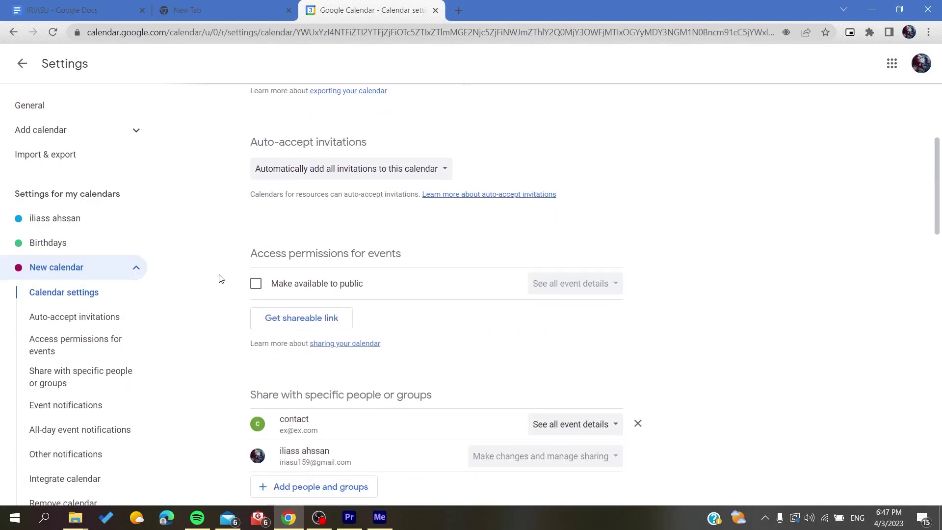
{"action": "left_click_drag", "start_coordinate": [250, 288], "coordinate": [444, 288]}
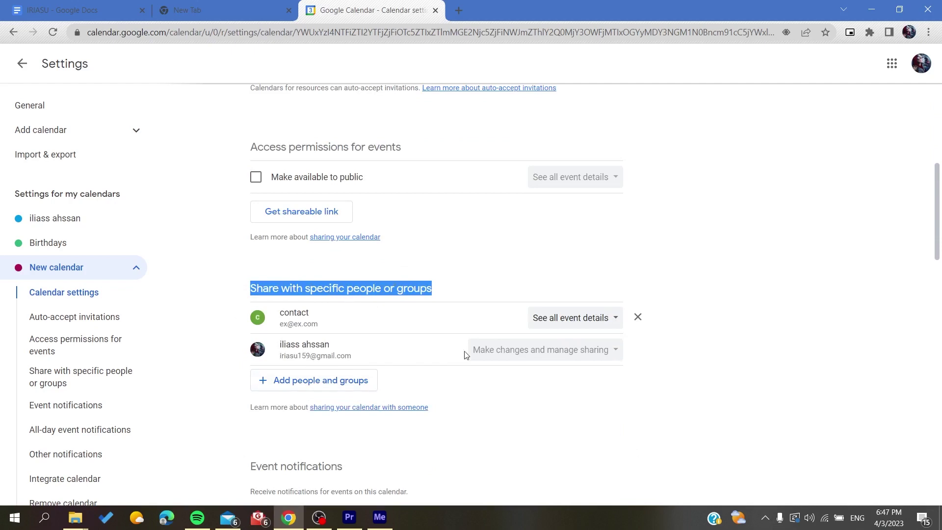
{"action": "left_click", "coordinate": [620, 272]}
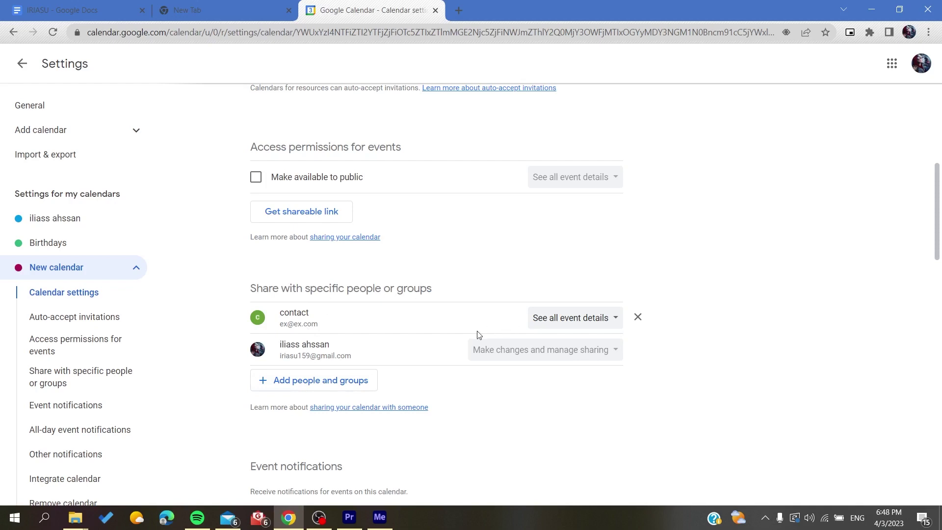
Share New calendar with the contact at 'See only free/busy (hide details)' and send
{"action": "left_click", "coordinate": [276, 386]}
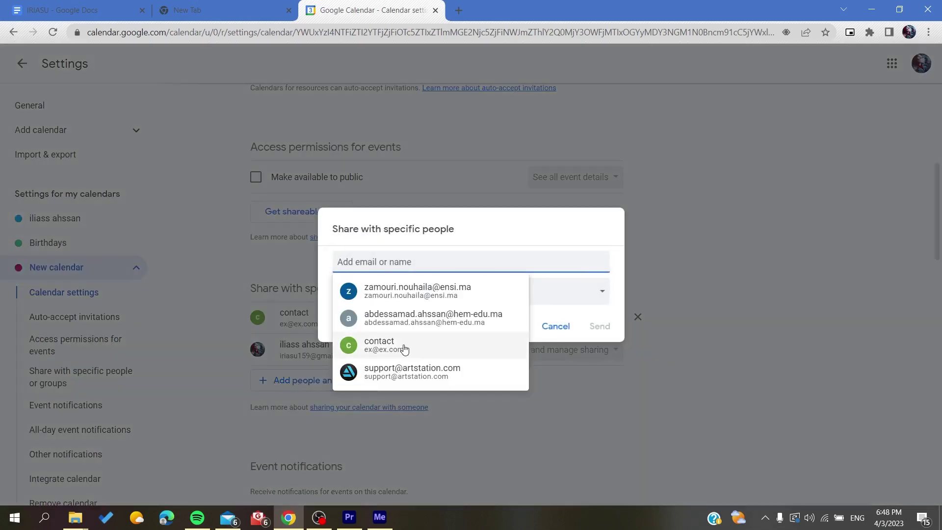
{"action": "left_click", "coordinate": [403, 349]}
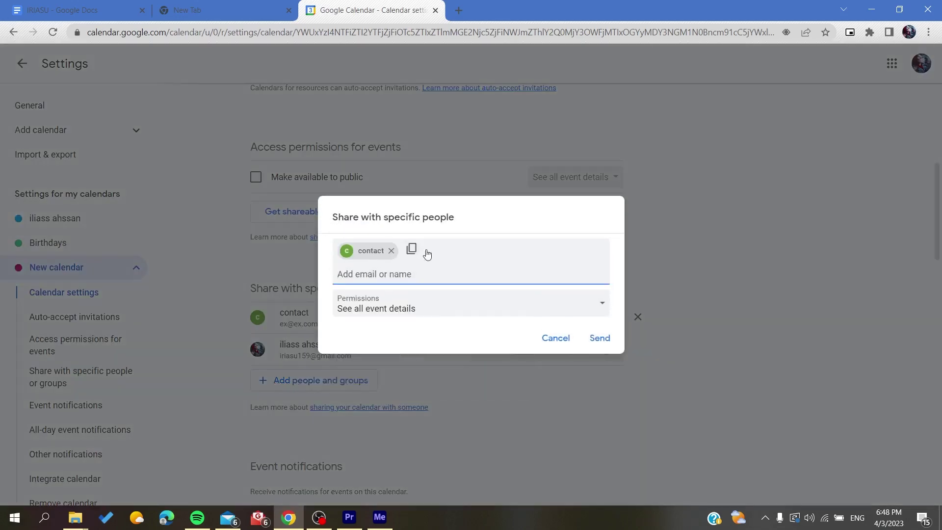
{"action": "left_click", "coordinate": [352, 316]}
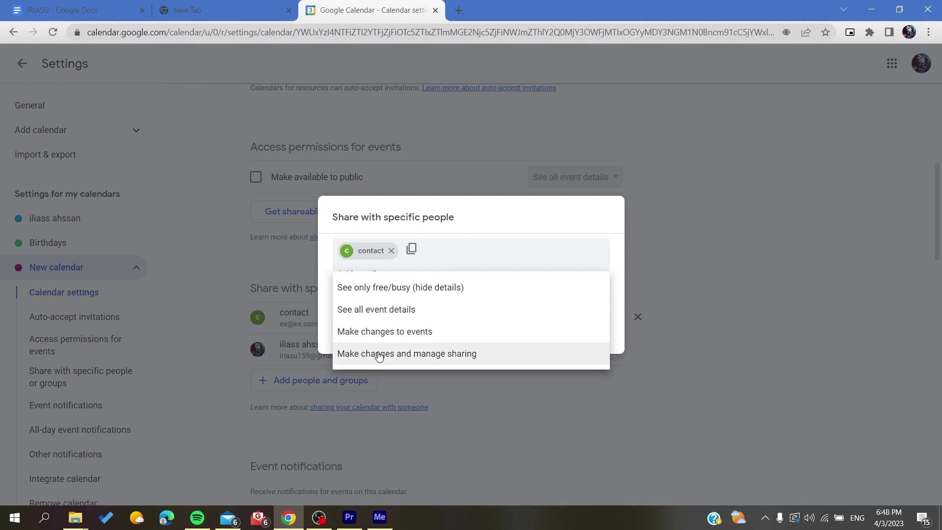
{"action": "left_click", "coordinate": [440, 294]}
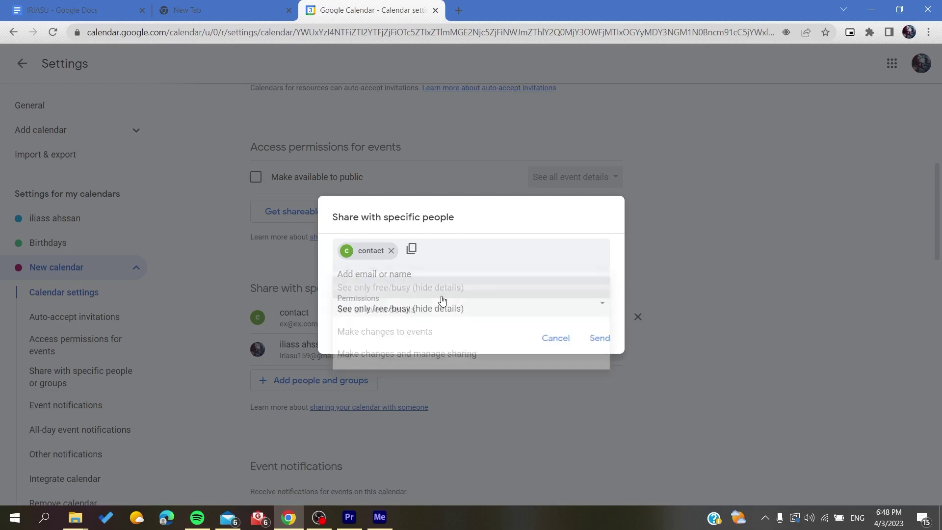
{"action": "left_click", "coordinate": [594, 339]}
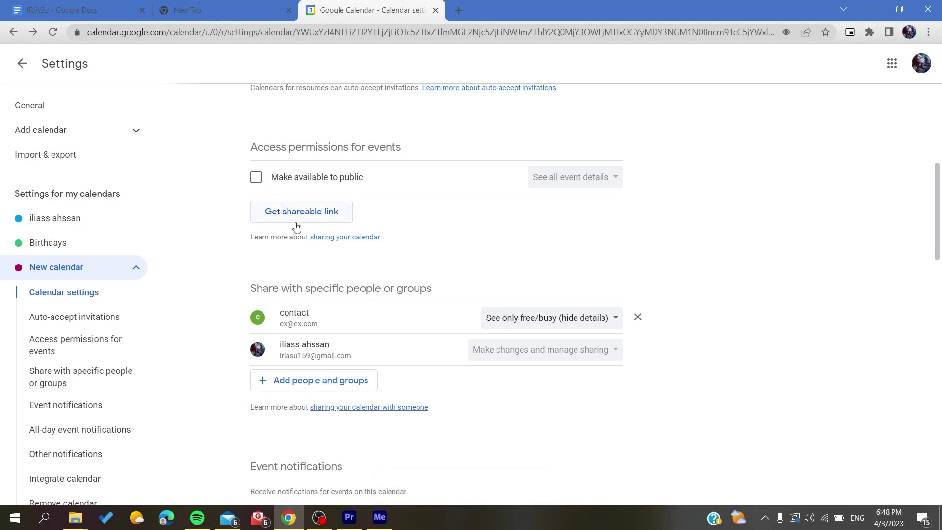
Copy New calendar's shareable link to the clipboard and close the link dialog
{"action": "left_click", "coordinate": [269, 217]}
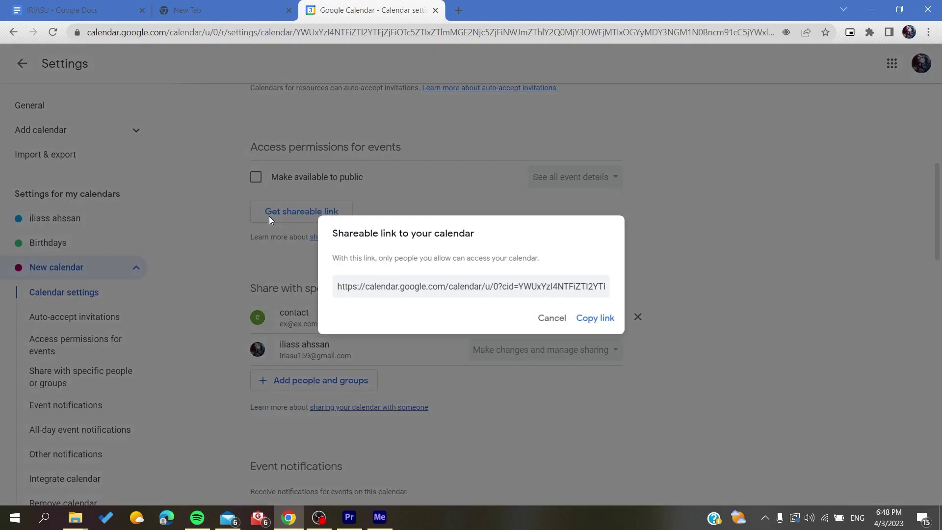
{"action": "left_click", "coordinate": [588, 322]}
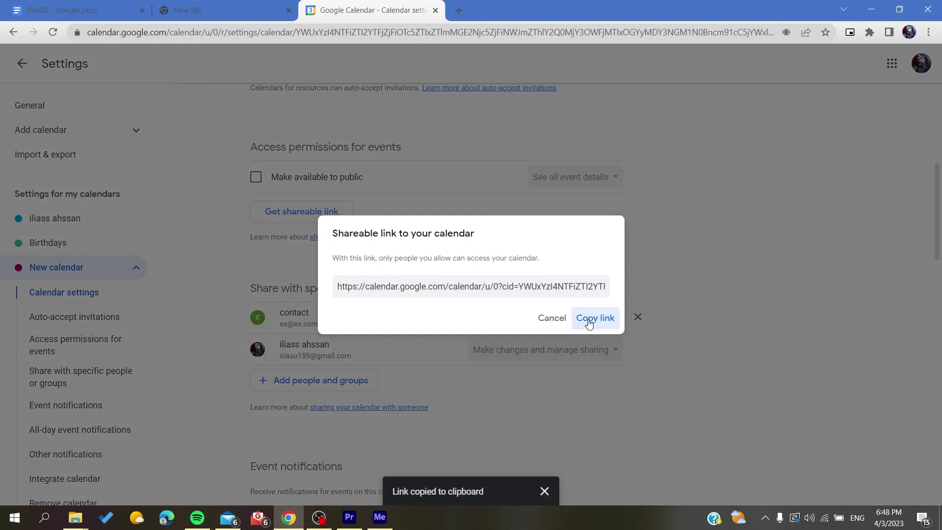
{"action": "left_click", "coordinate": [661, 281]}
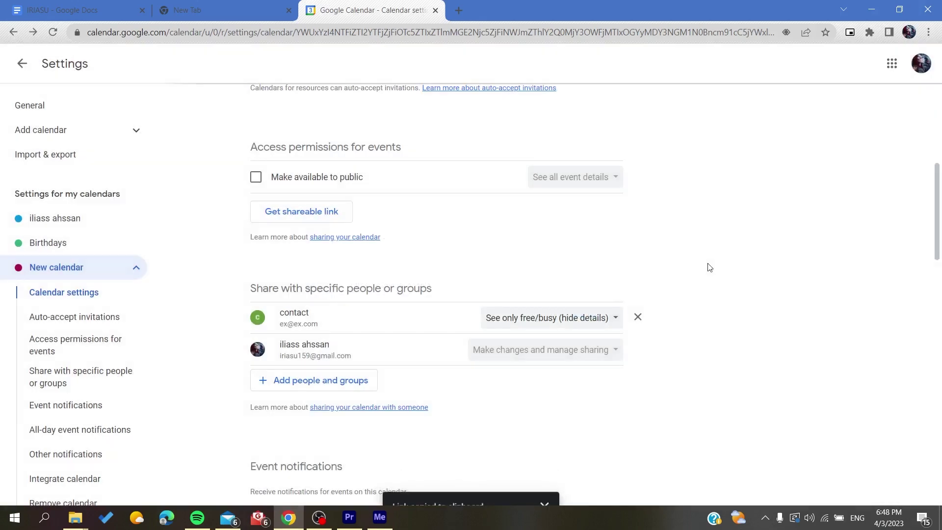